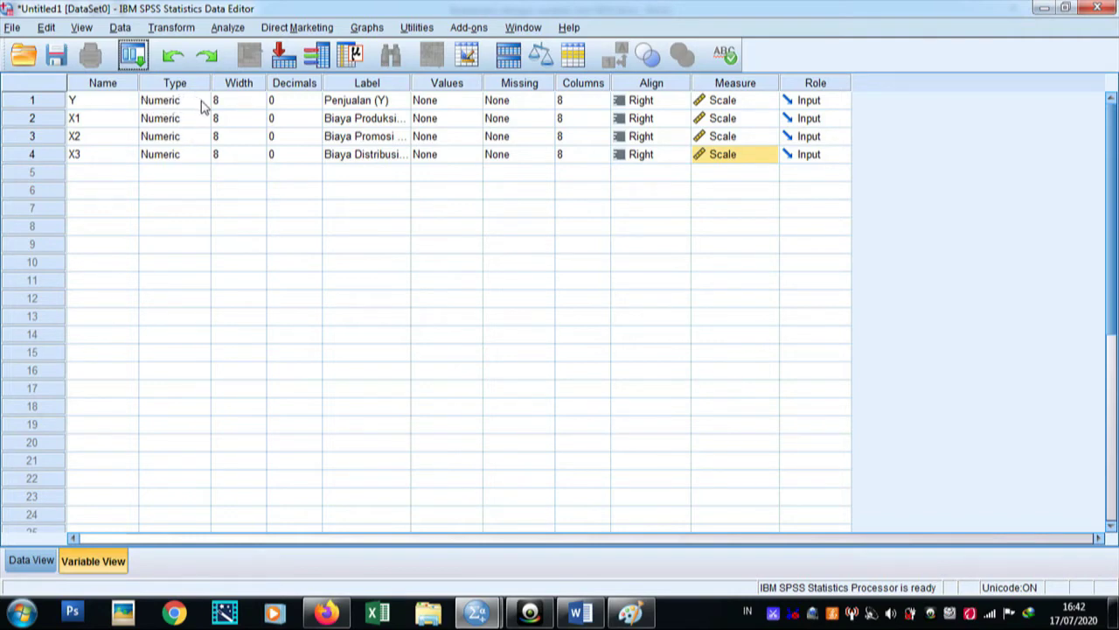
# - Check the variable type options for Y, accept Numeric, and open the variable's width for editing
pyautogui.click(201, 106)
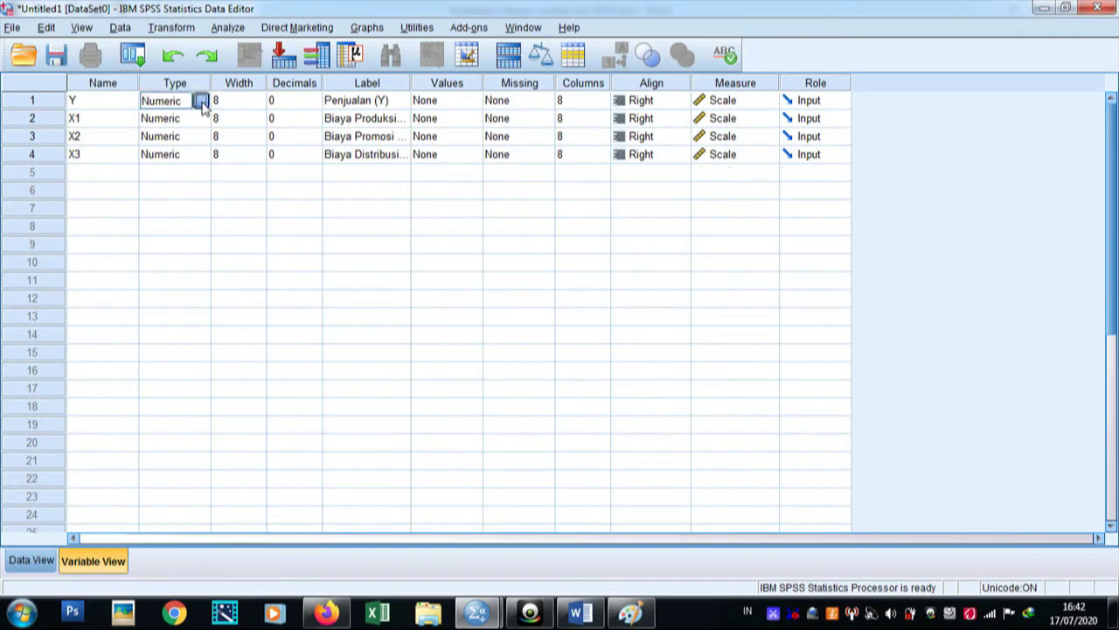
pyautogui.click(202, 101)
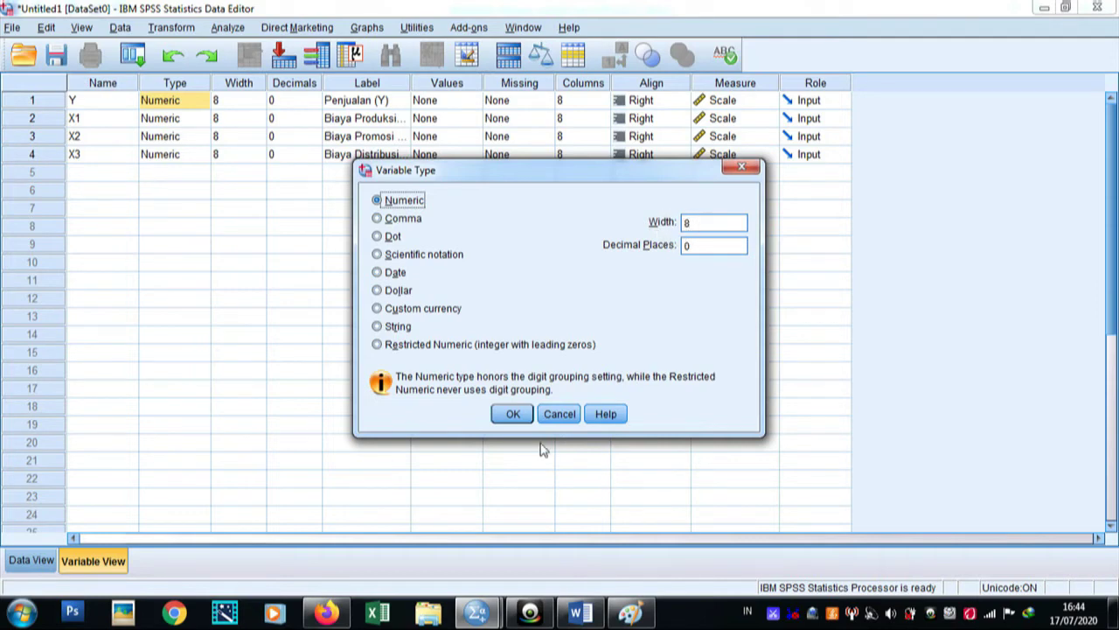
pyautogui.click(513, 415)
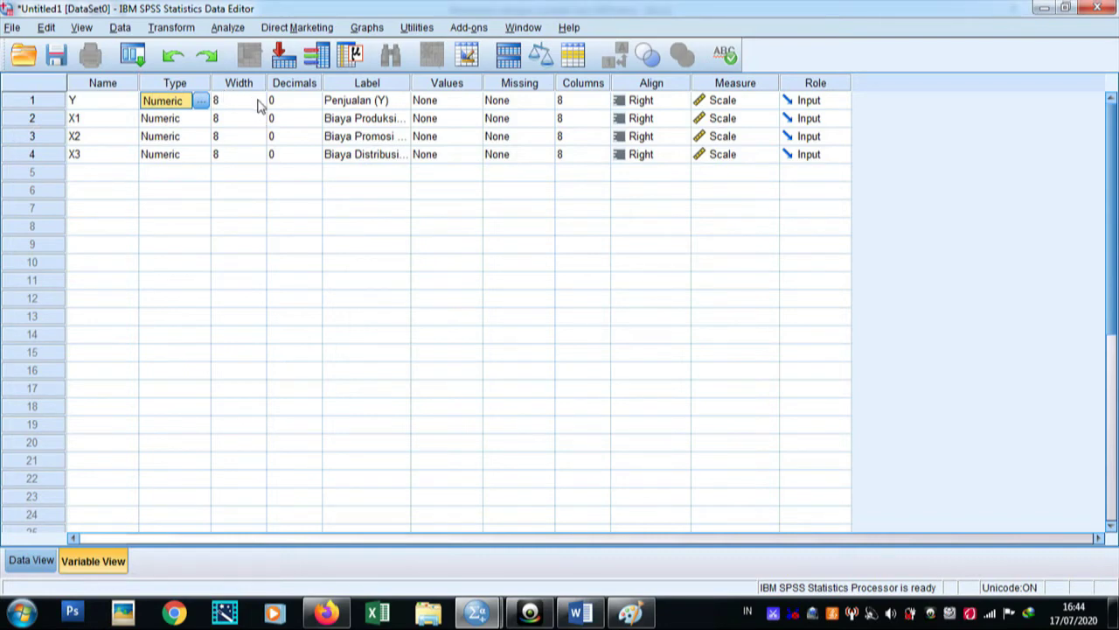
pyautogui.click(258, 103)
pyautogui.write('9')
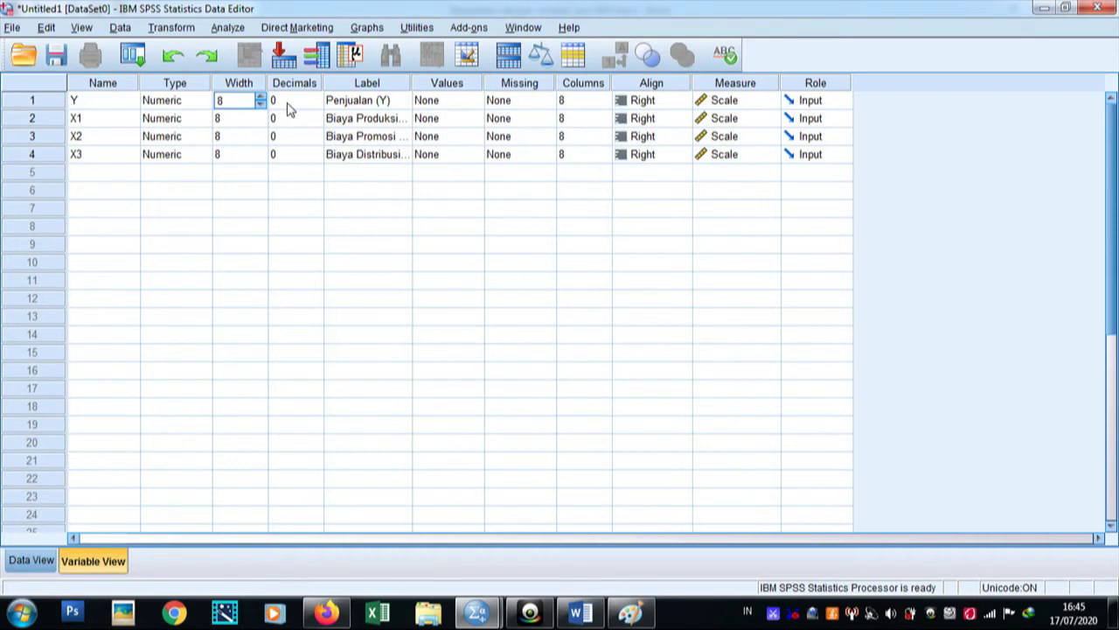
# - Set the number of decimals for variable Y to 2
pyautogui.click(291, 104)
pyautogui.write('2')
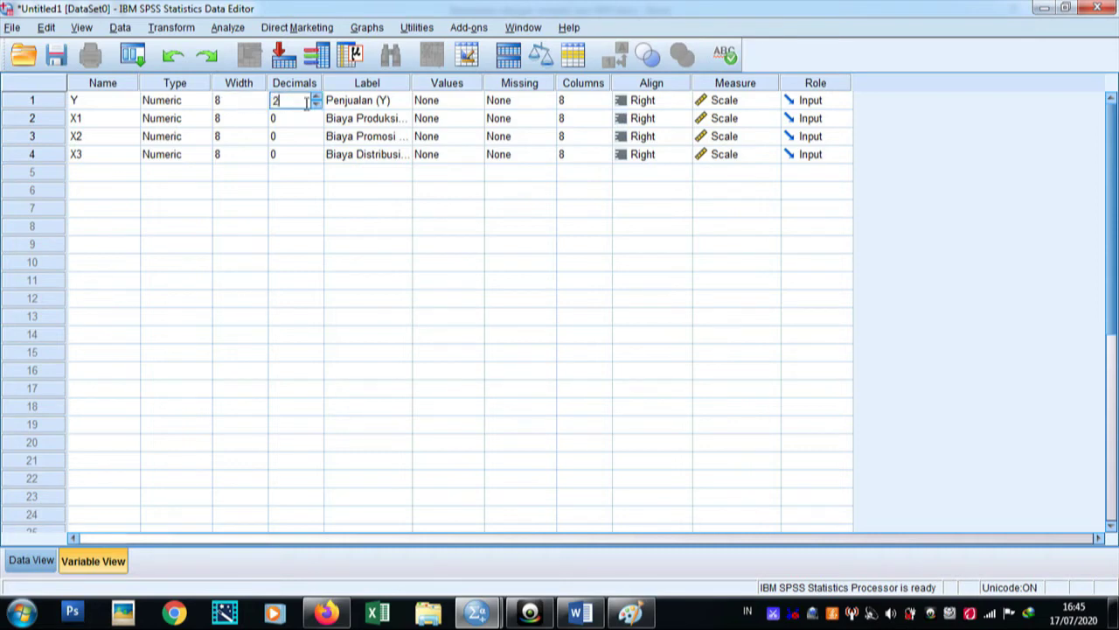
pyautogui.press('BackSpace')
pyautogui.click(316, 90)
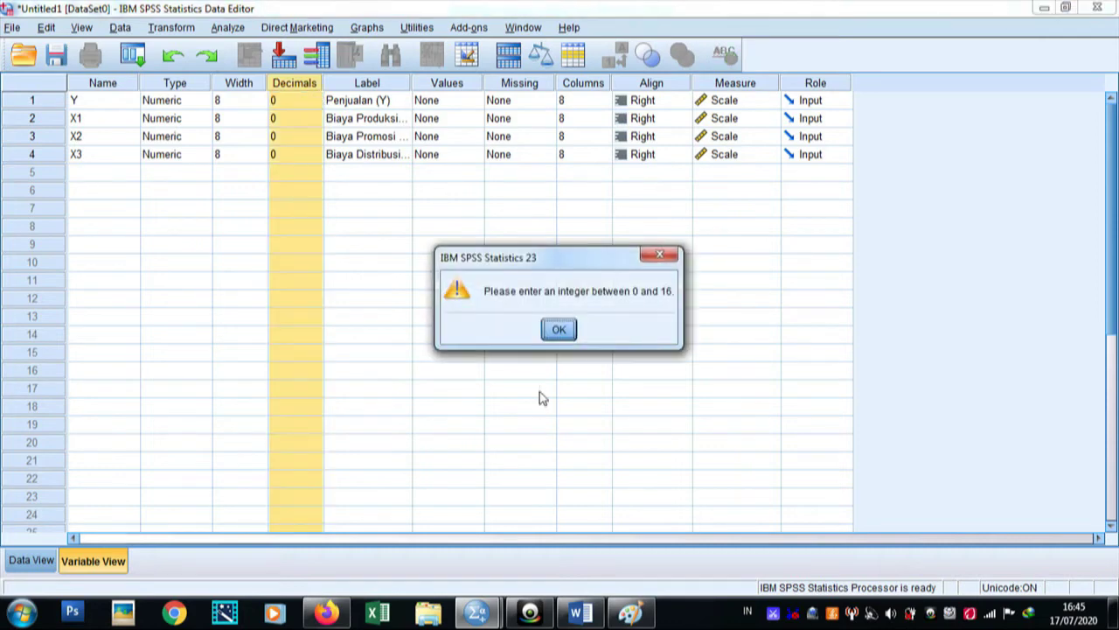
pyautogui.click(560, 329)
pyautogui.click(316, 99)
pyautogui.click(316, 98)
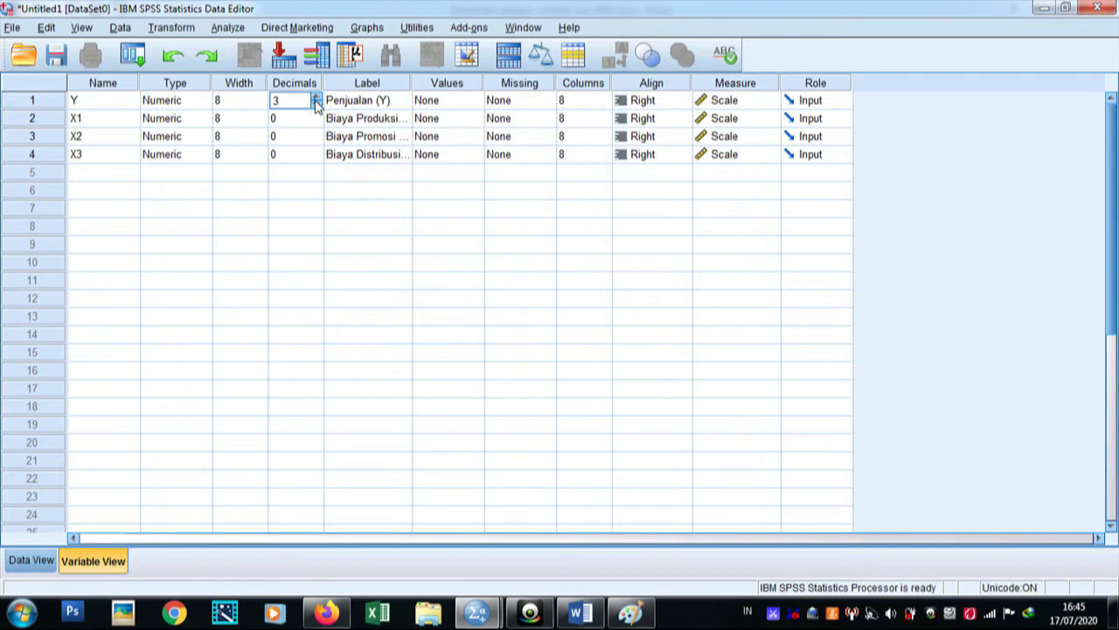
pyautogui.click(315, 98)
pyautogui.click(316, 98)
pyautogui.click(310, 117)
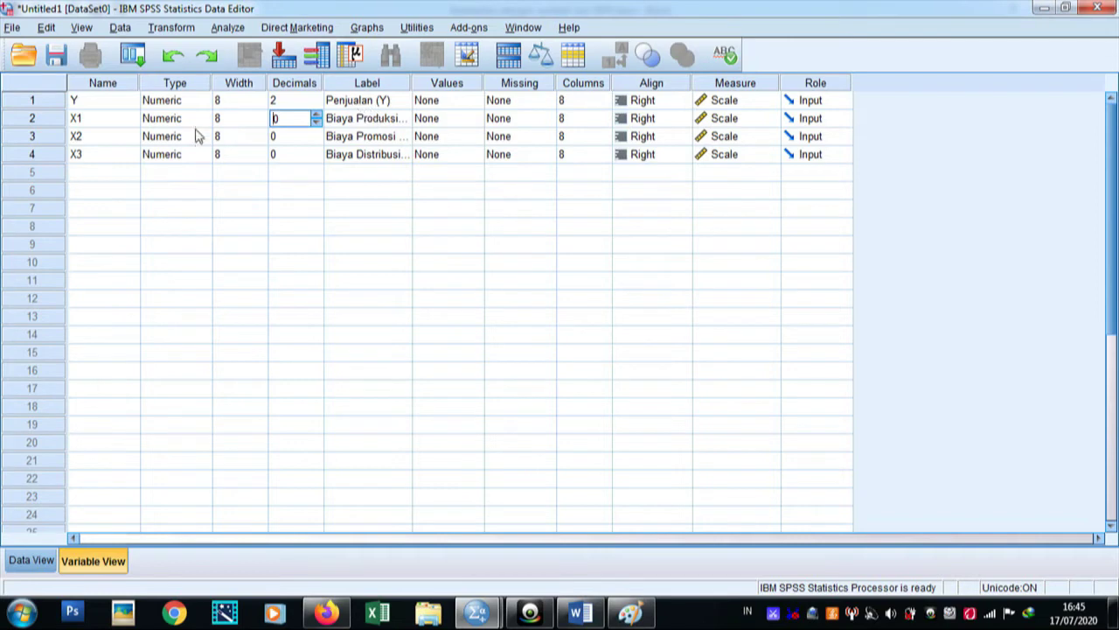
# - Clear the label of variable Y and re-enter it as "Penjualan (Y)"
pyautogui.click(370, 103)
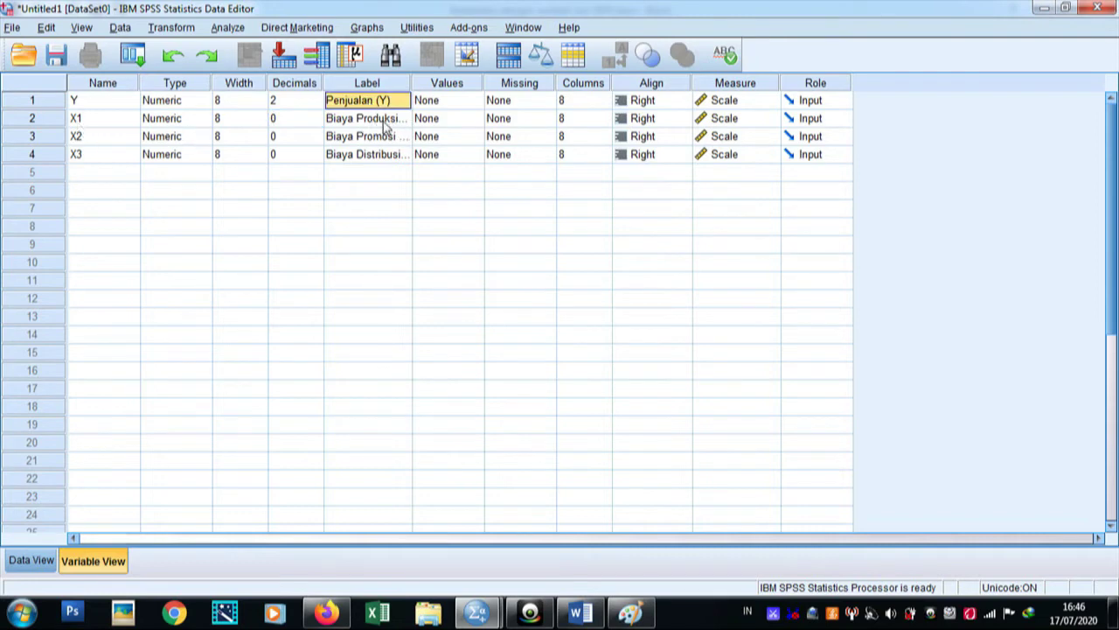
pyautogui.click(392, 124)
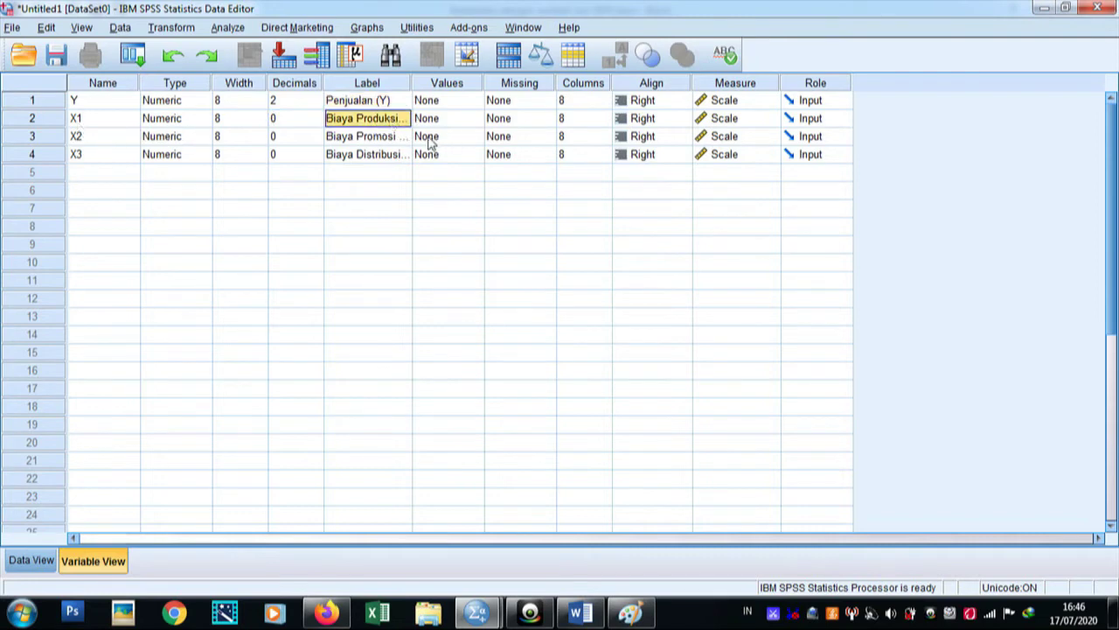
pyautogui.click(373, 144)
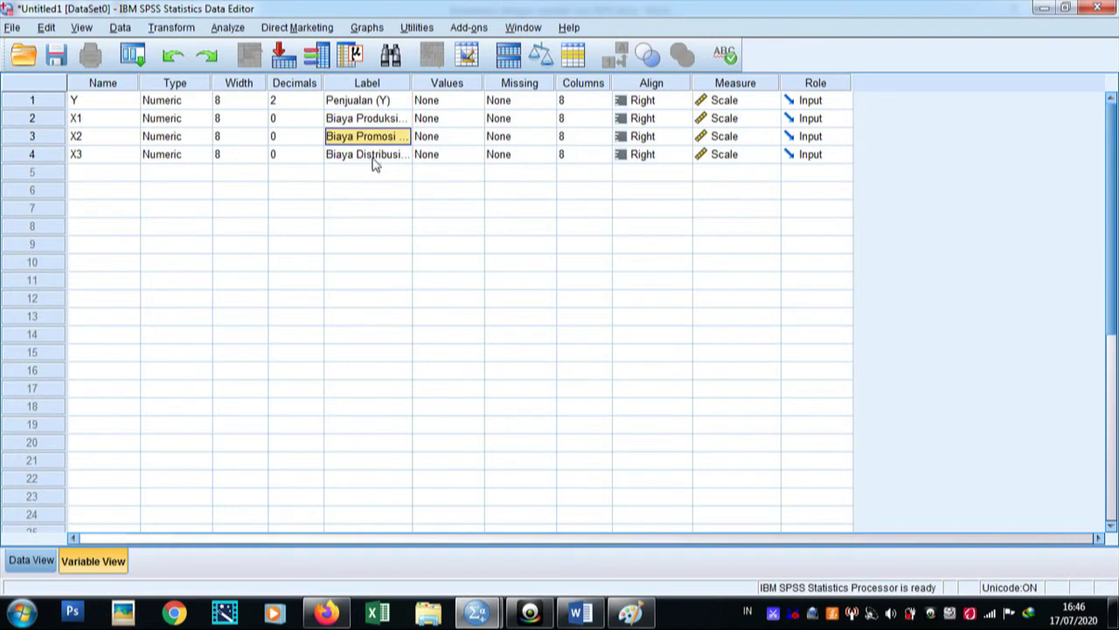
pyautogui.click(373, 163)
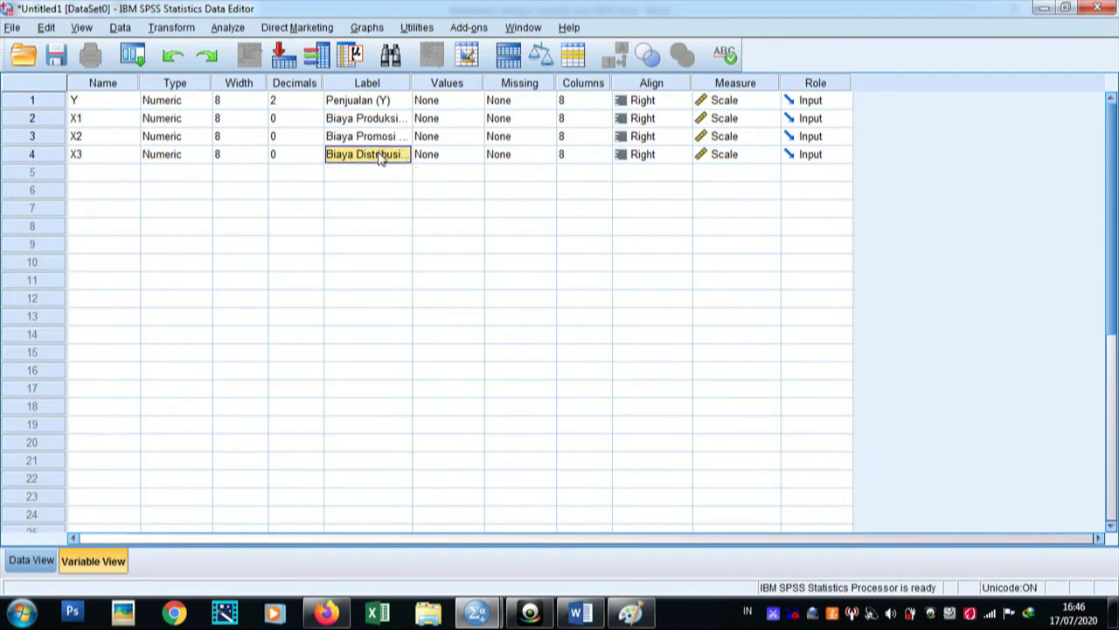
pyautogui.click(361, 103)
pyautogui.press('BackSpace')
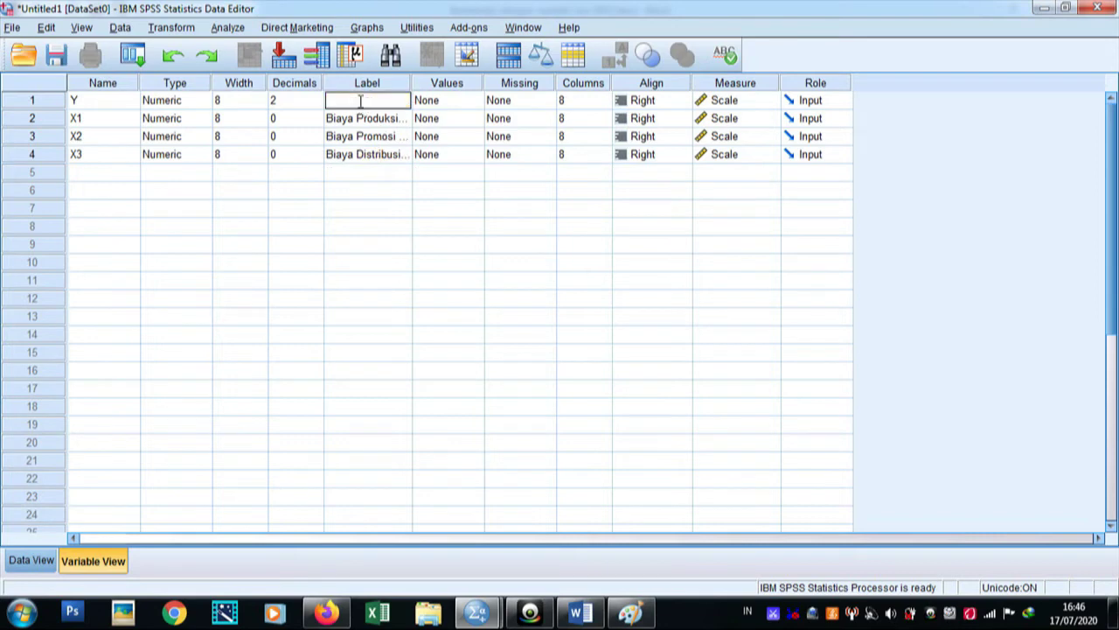
pyautogui.press('capslock')
pyautogui.write('P')
pyautogui.press('capslock')
pyautogui.write('e')
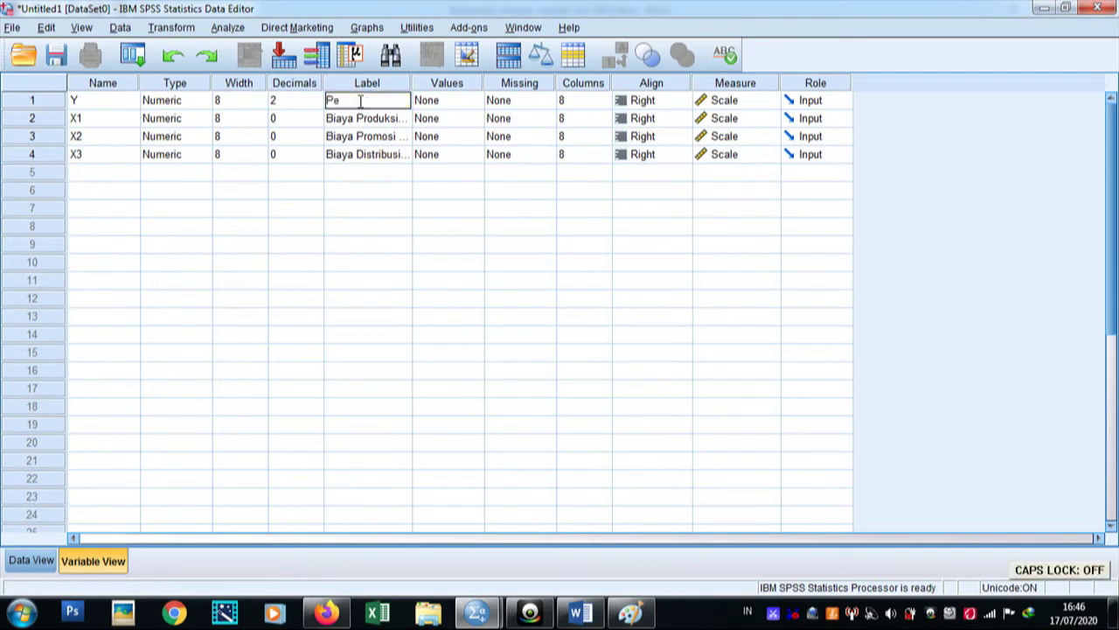
pyautogui.write('njualan (')
pyautogui.press('capslock')
pyautogui.write('Y)')
pyautogui.press('Return')
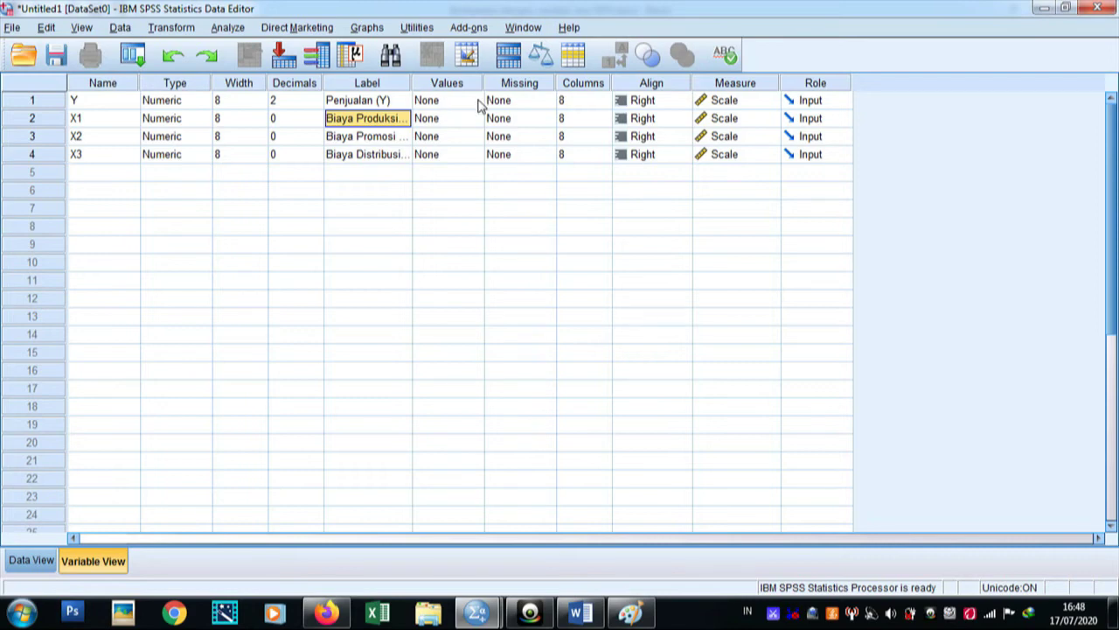
# - Start defining value labels for variable Y by adding value 1 with the label "Pria", including the quotation marks
pyautogui.click(473, 102)
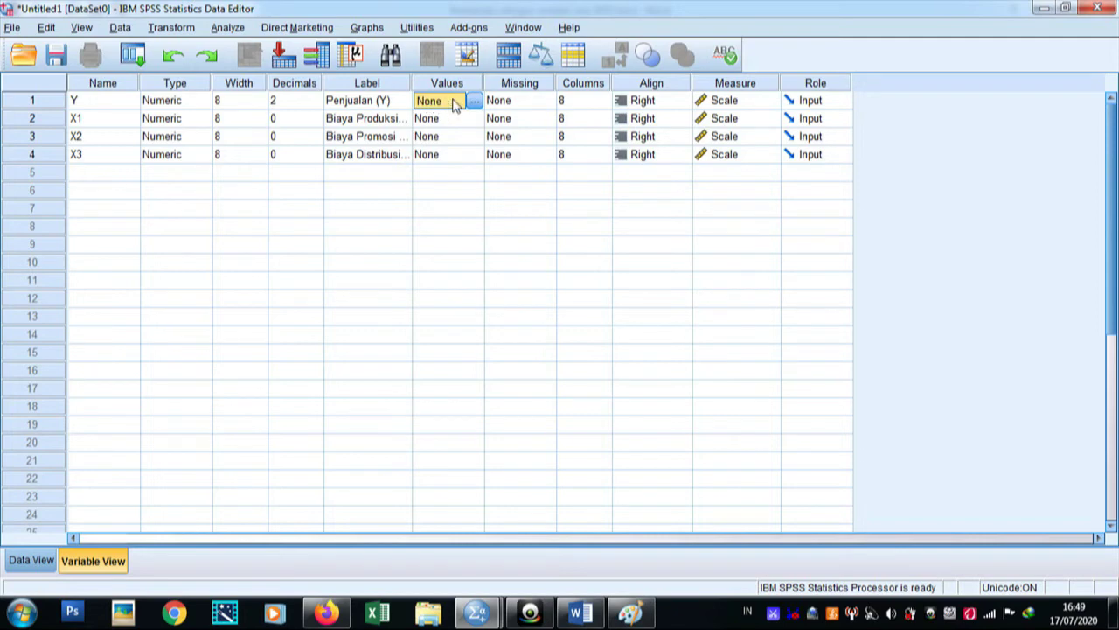
pyautogui.click(476, 103)
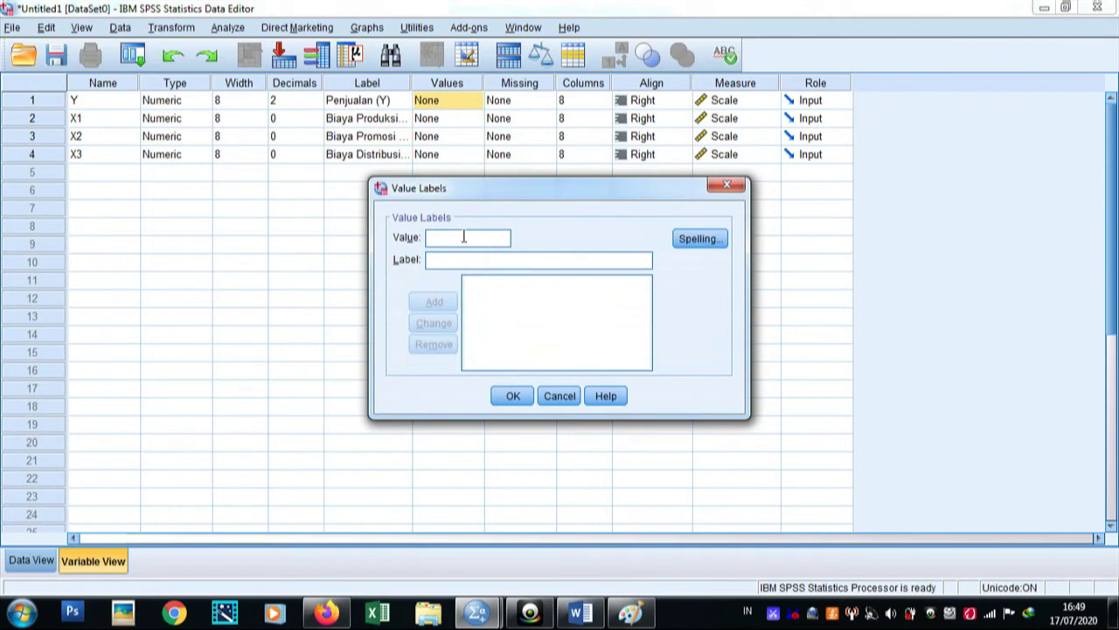
pyautogui.write('1')
pyautogui.write('"')
pyautogui.press('capslock')
pyautogui.write('Pria')
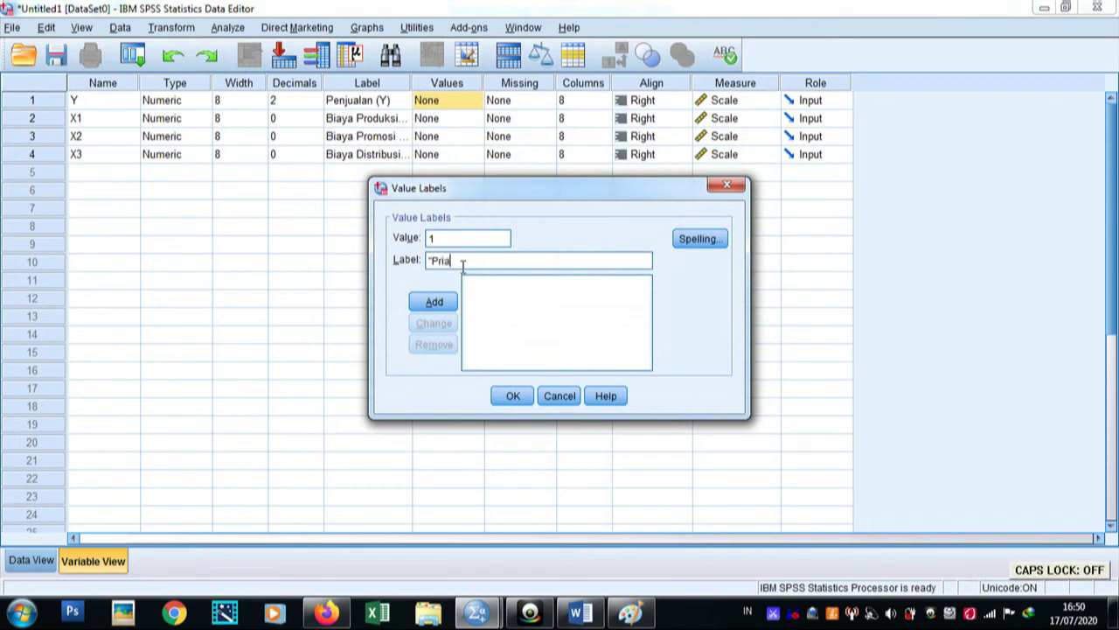
pyautogui.write('"')
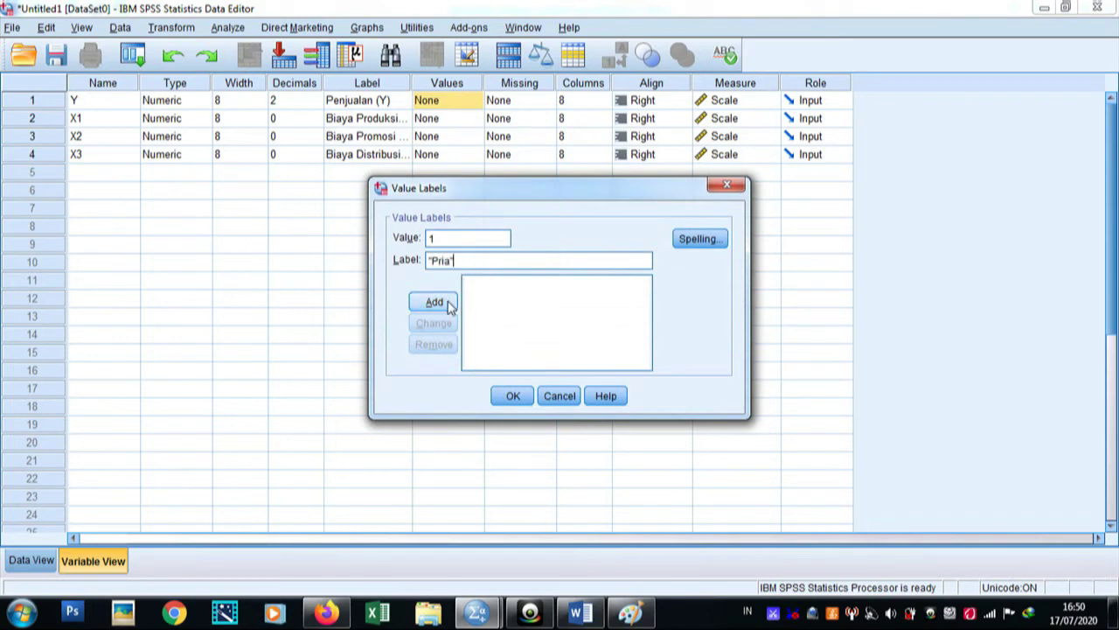
pyautogui.click(448, 303)
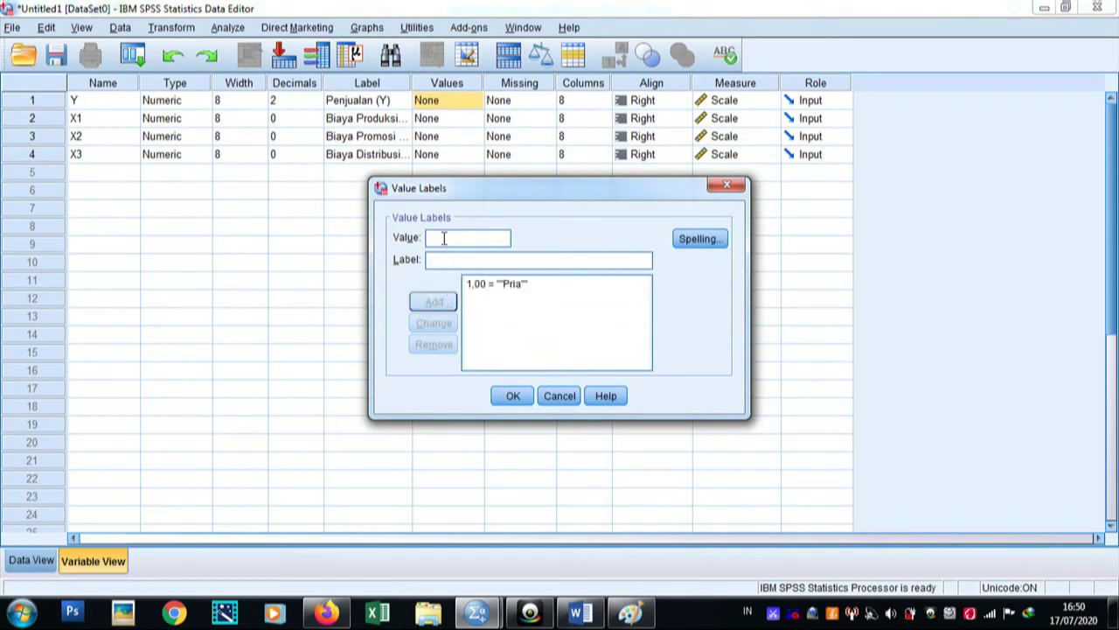
# - Add value 2 with the label "Wanita", including the quotation marks, and apply the value labels to variable Y
pyautogui.write('2')
pyautogui.press('capslock')
pyautogui.write('"W')
pyautogui.press('capslock')
pyautogui.write('anita"')
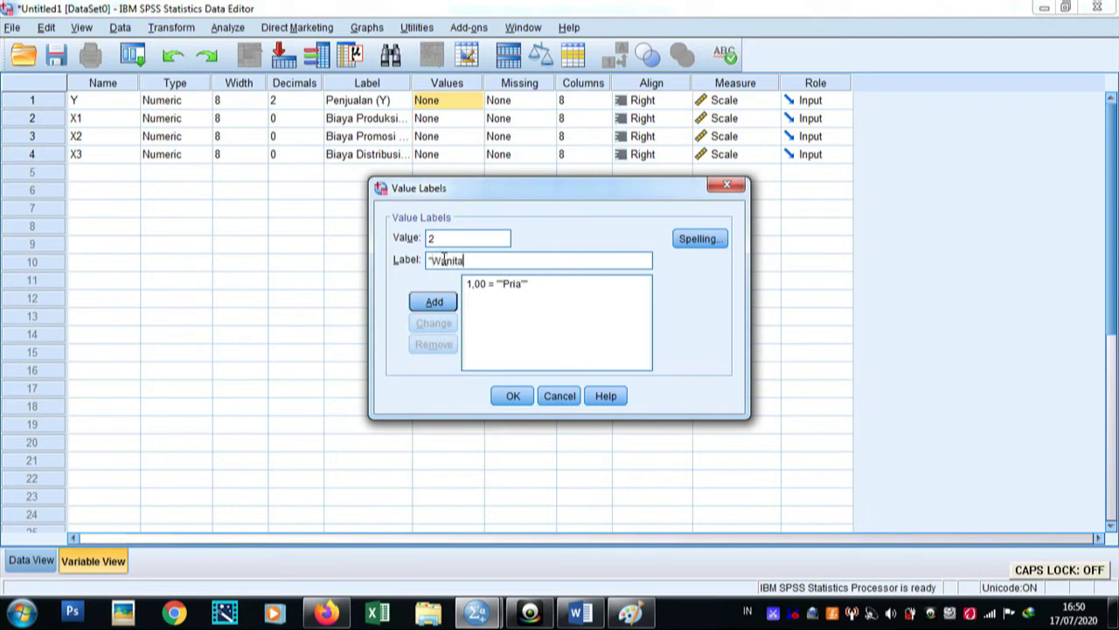
pyautogui.click(446, 304)
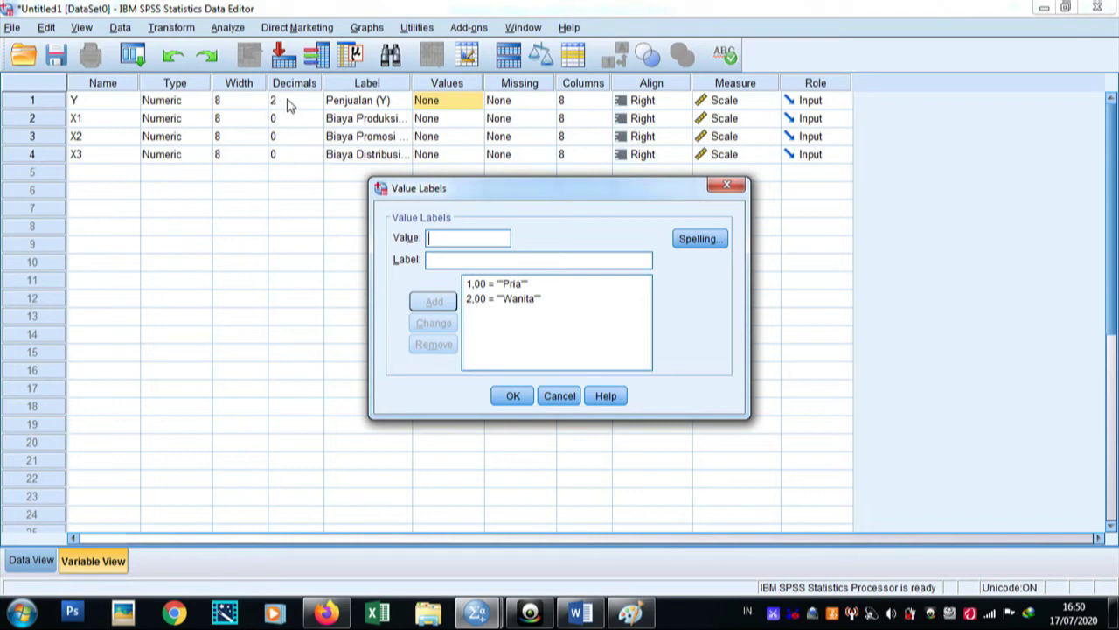
pyautogui.click(511, 394)
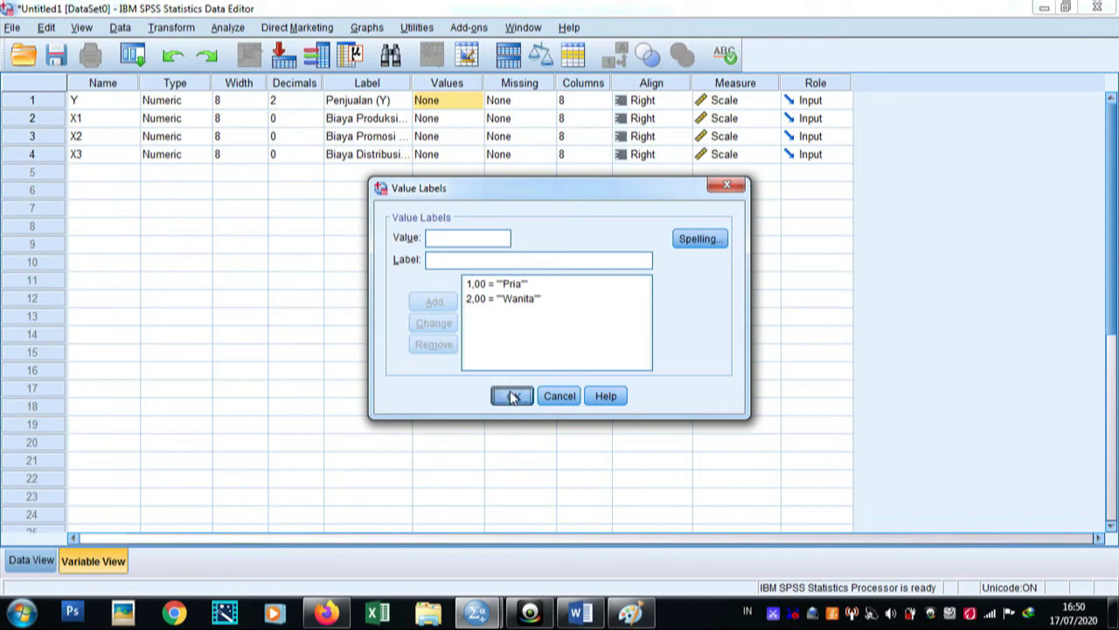
# - Set the number of decimals for variable Y to 0
pyautogui.click(299, 101)
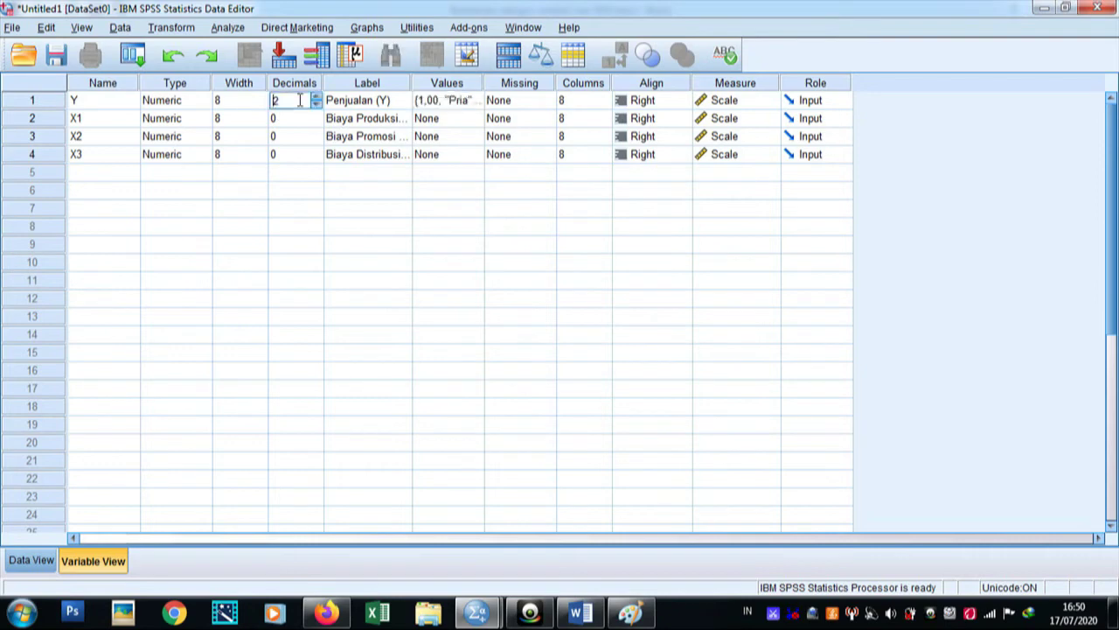
pyautogui.press('BackSpace')
pyautogui.write('0')
pyautogui.click(303, 123)
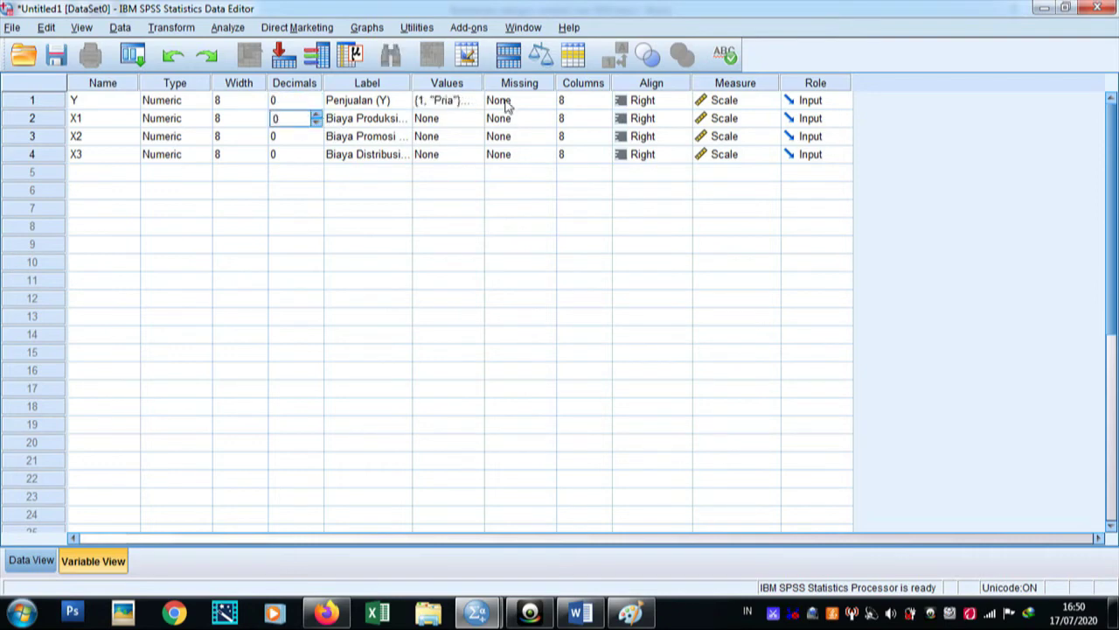
# - Review the value labels defined for variable Y and close their dialog
pyautogui.click(466, 104)
pyautogui.click(474, 103)
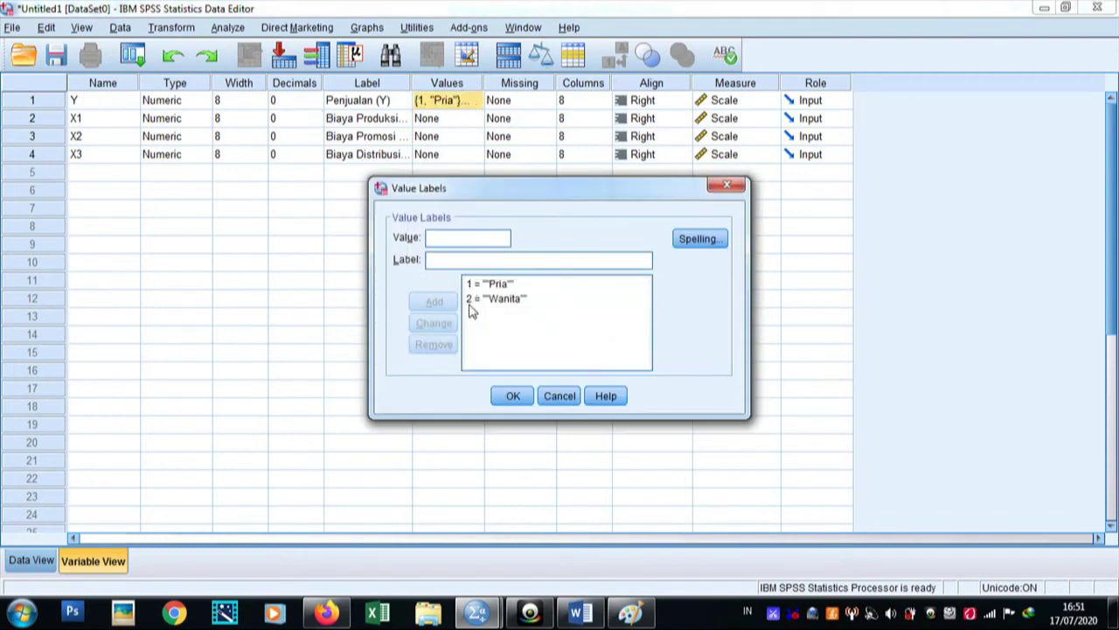
pyautogui.click(512, 395)
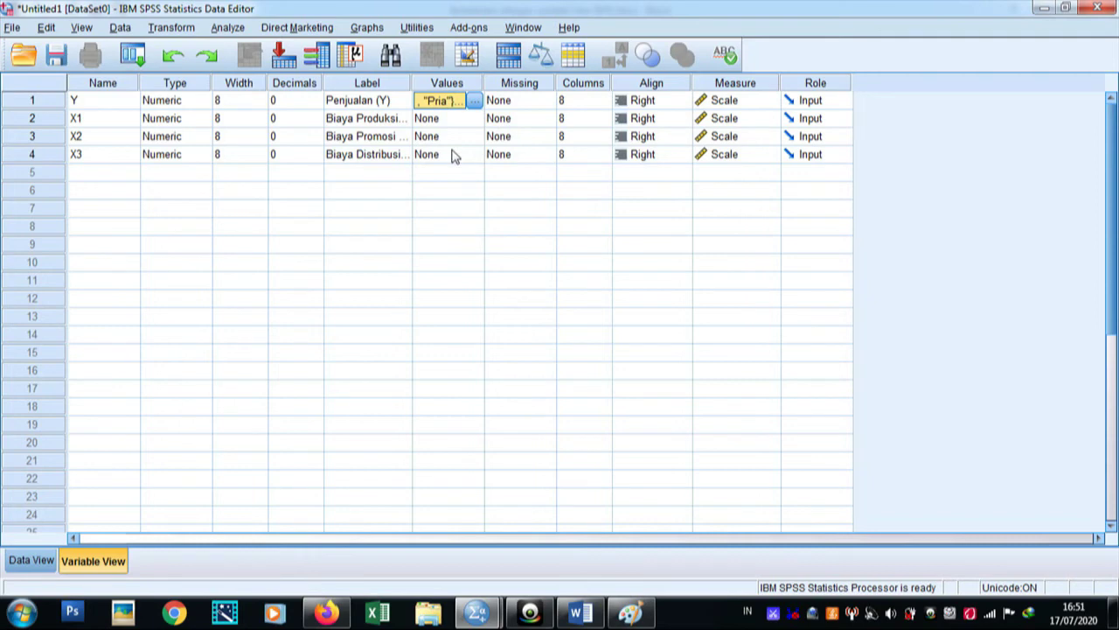
pyautogui.click(546, 101)
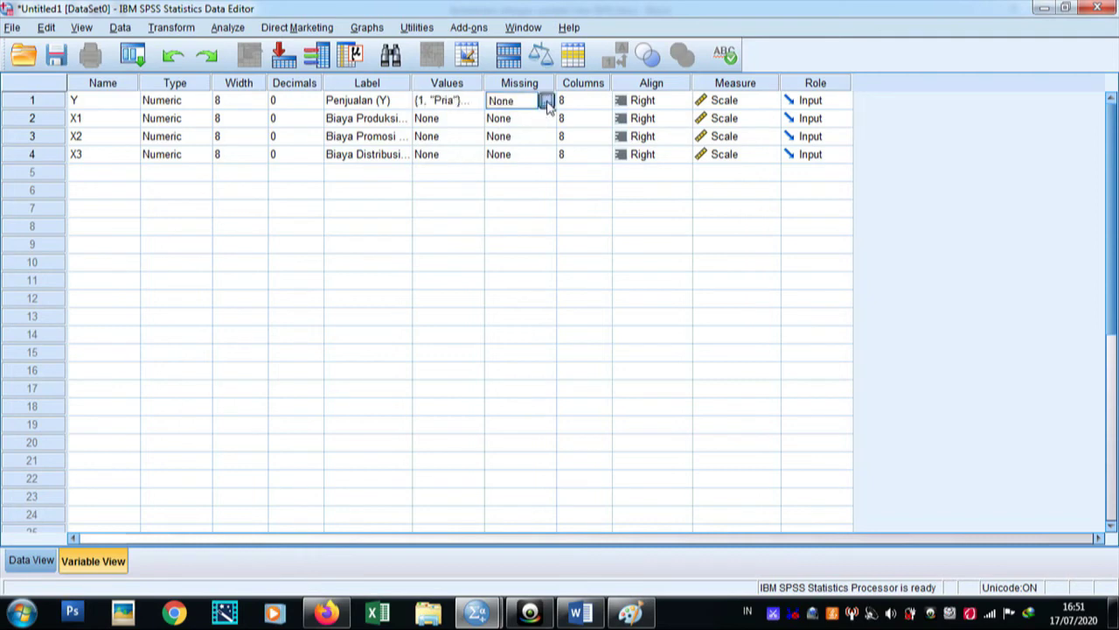
pyautogui.click(545, 102)
pyautogui.press('Escape')
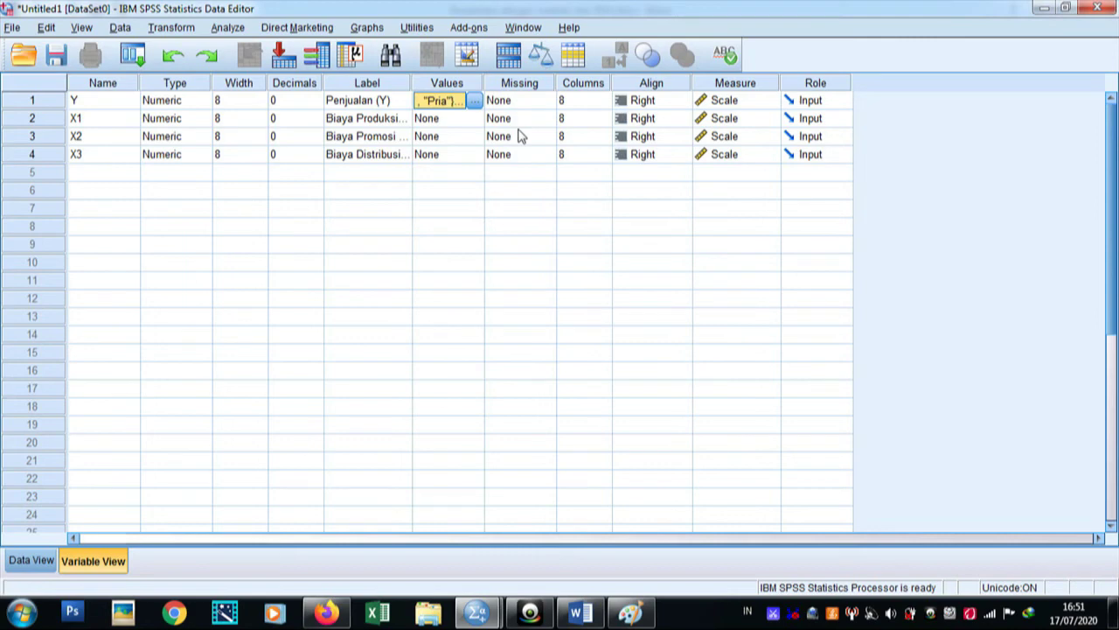
# - Define 20, 21 and 27 as discrete missing values for variable Y
pyautogui.click(519, 101)
pyautogui.click(545, 101)
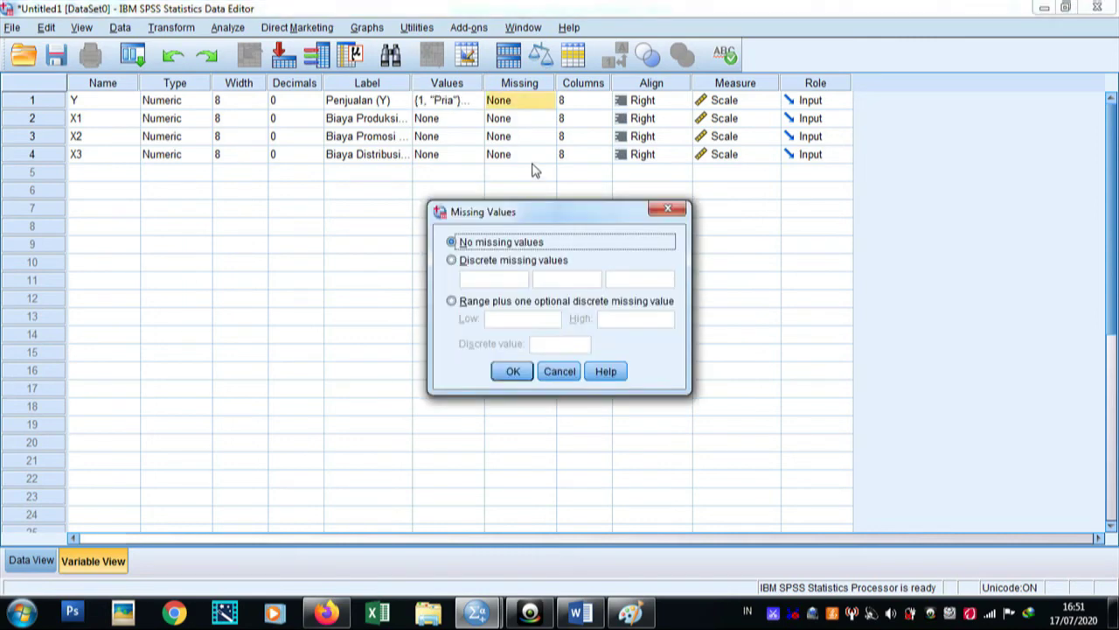
pyautogui.click(501, 264)
pyautogui.click(496, 279)
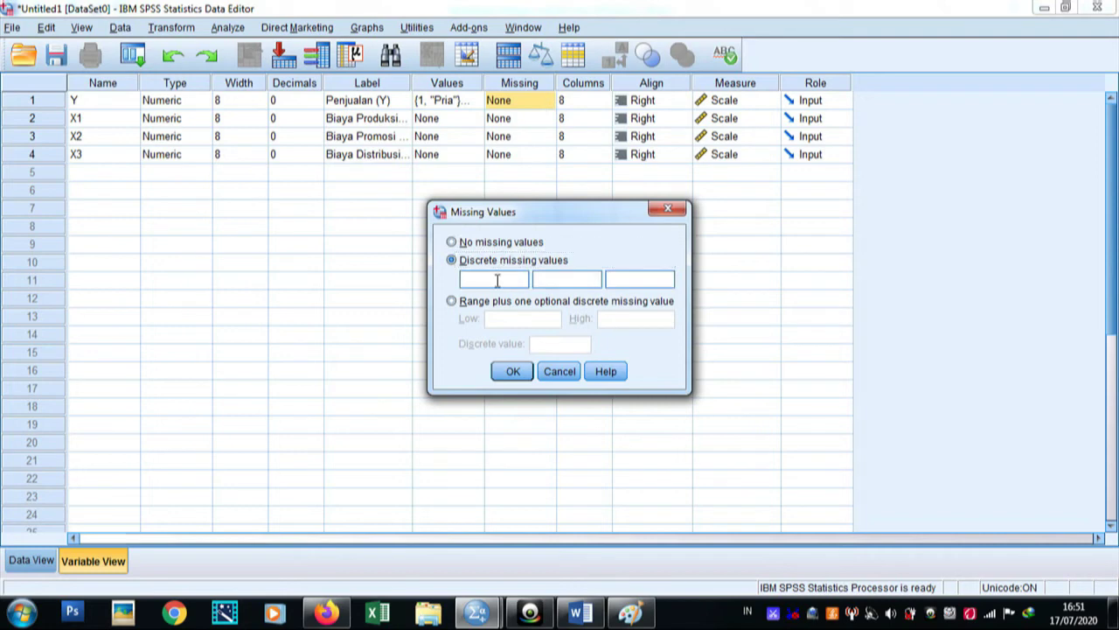
pyautogui.write('2')
pyautogui.write('0')
pyautogui.write('21')
pyautogui.click(634, 278)
pyautogui.write('27')
pyautogui.click(513, 371)
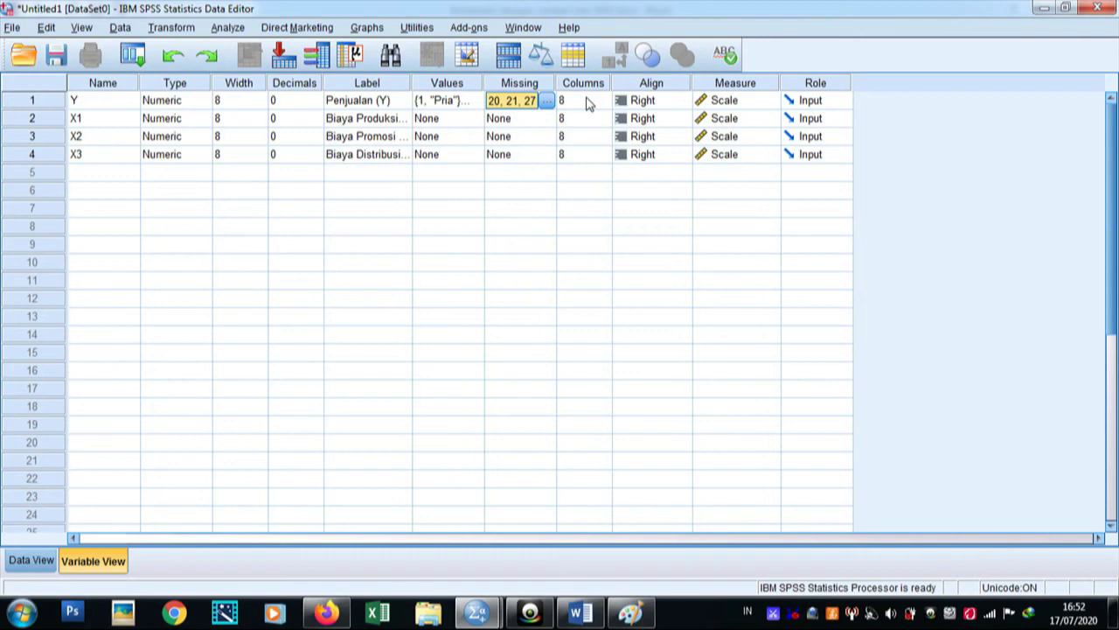
# - Compare the dataset's data grid with its variable definitions, finishing on the data grid
pyautogui.click(33, 566)
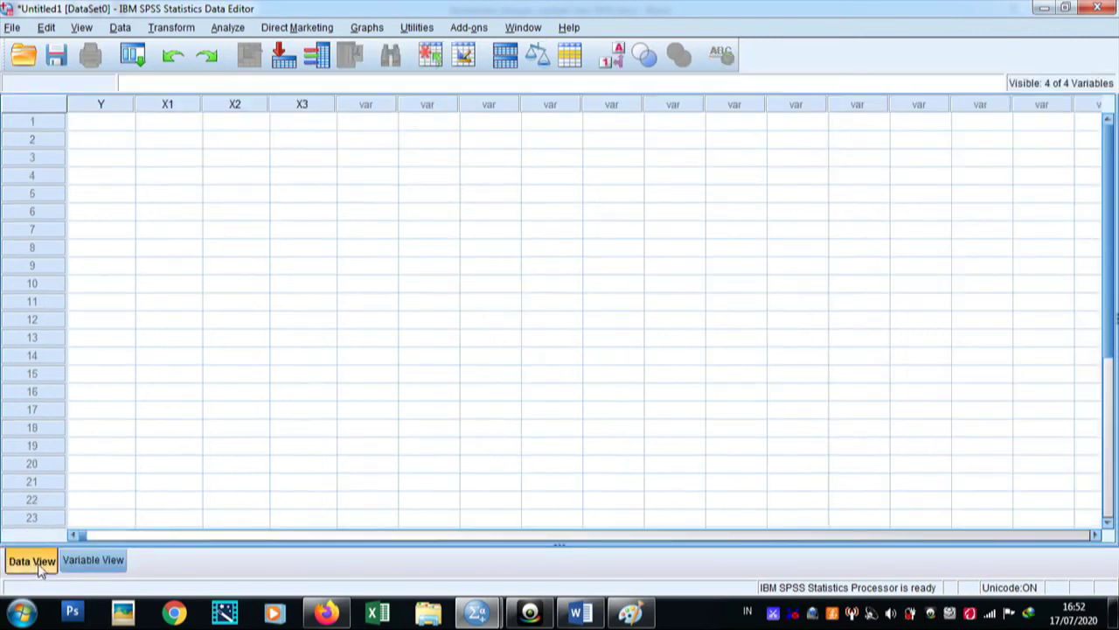
pyautogui.click(91, 567)
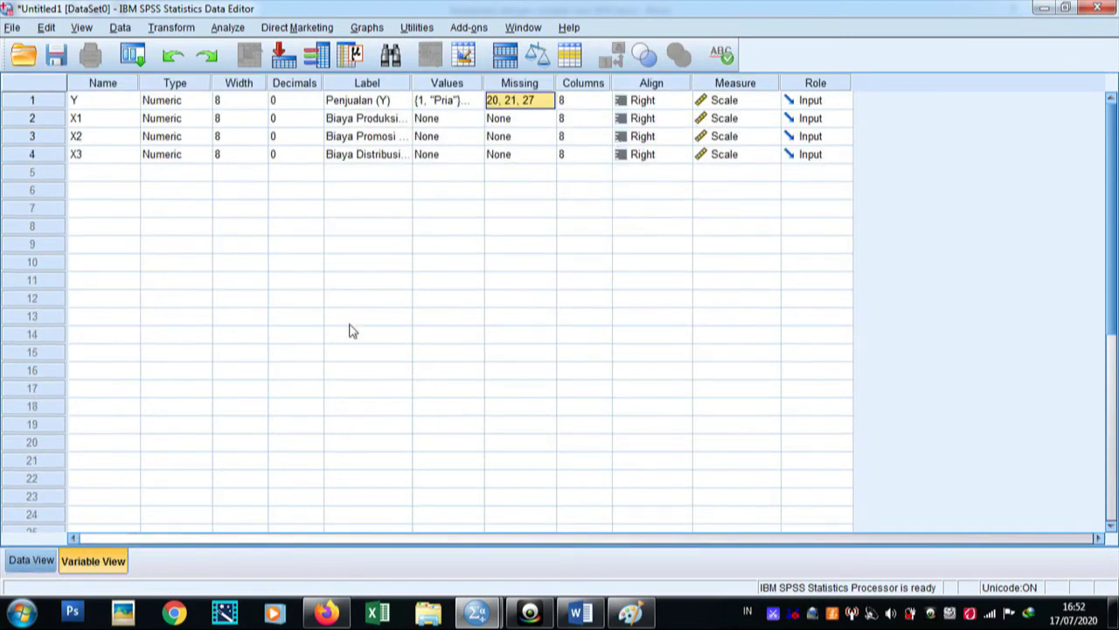
pyautogui.click(35, 564)
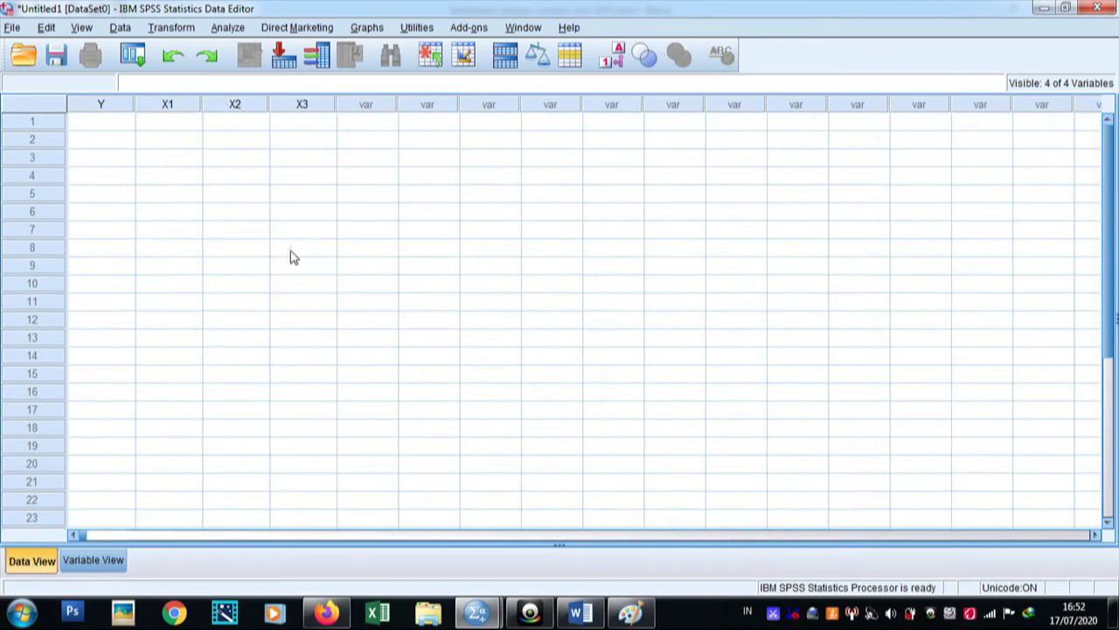
# - Return to the variable definitions and examine the alignment choices and measurement level of variable Y
pyautogui.click(76, 557)
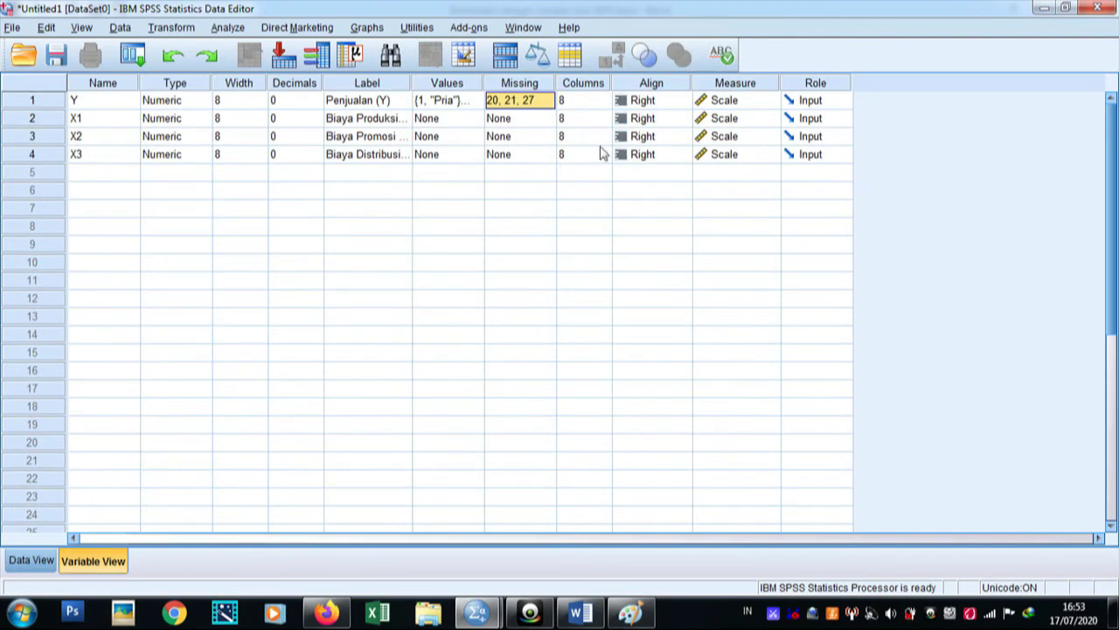
pyautogui.click(672, 102)
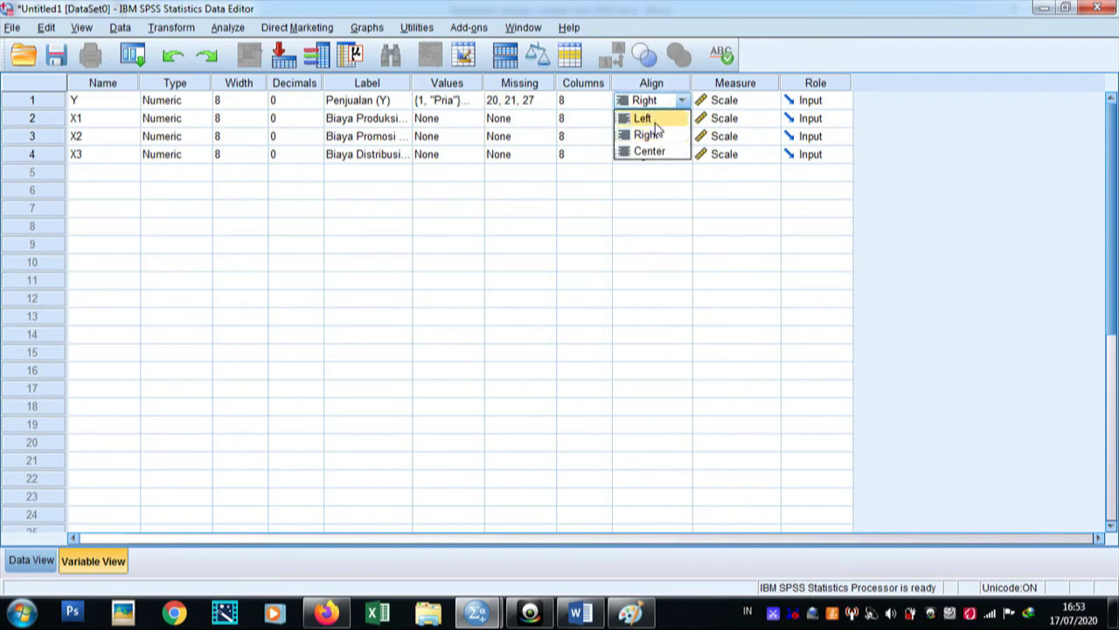
pyautogui.click(689, 100)
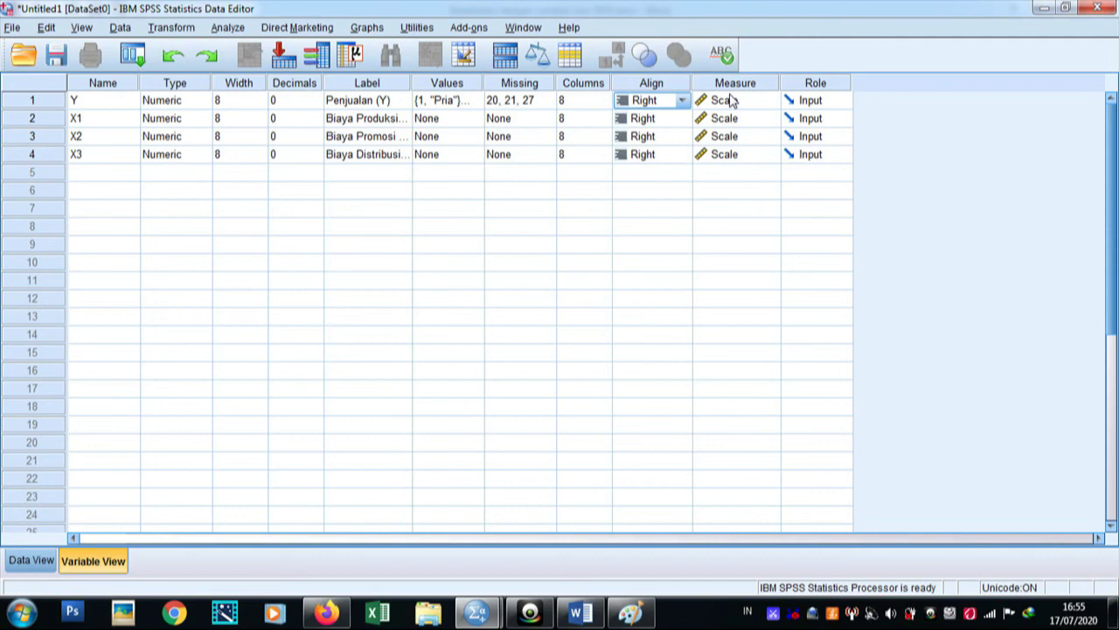
pyautogui.click(731, 101)
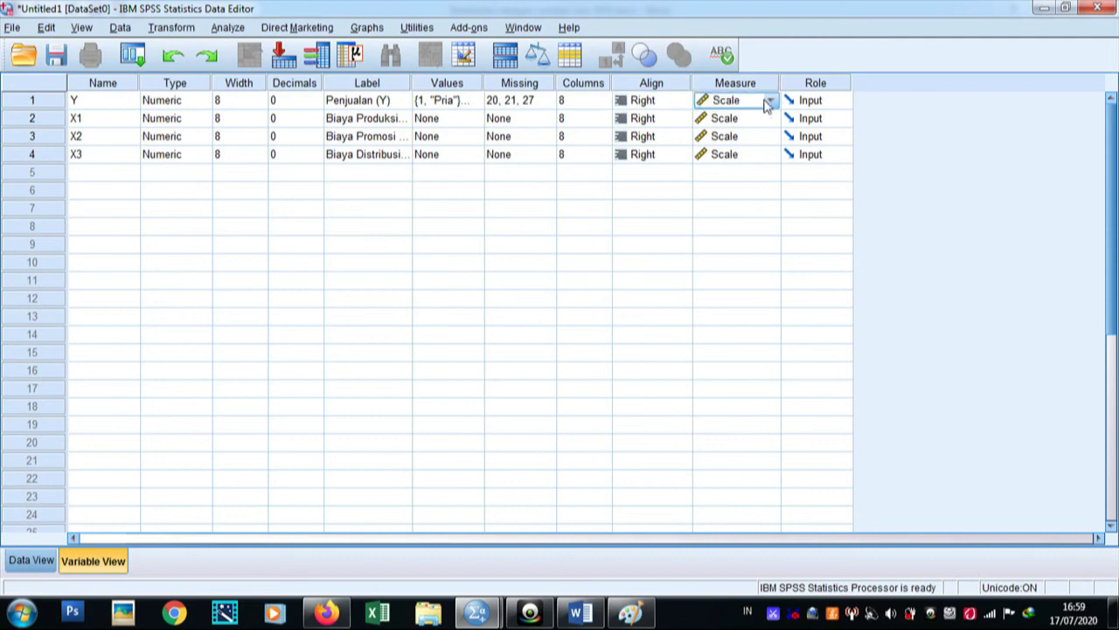
# - Set the role of variable Y to Target
pyautogui.click(843, 101)
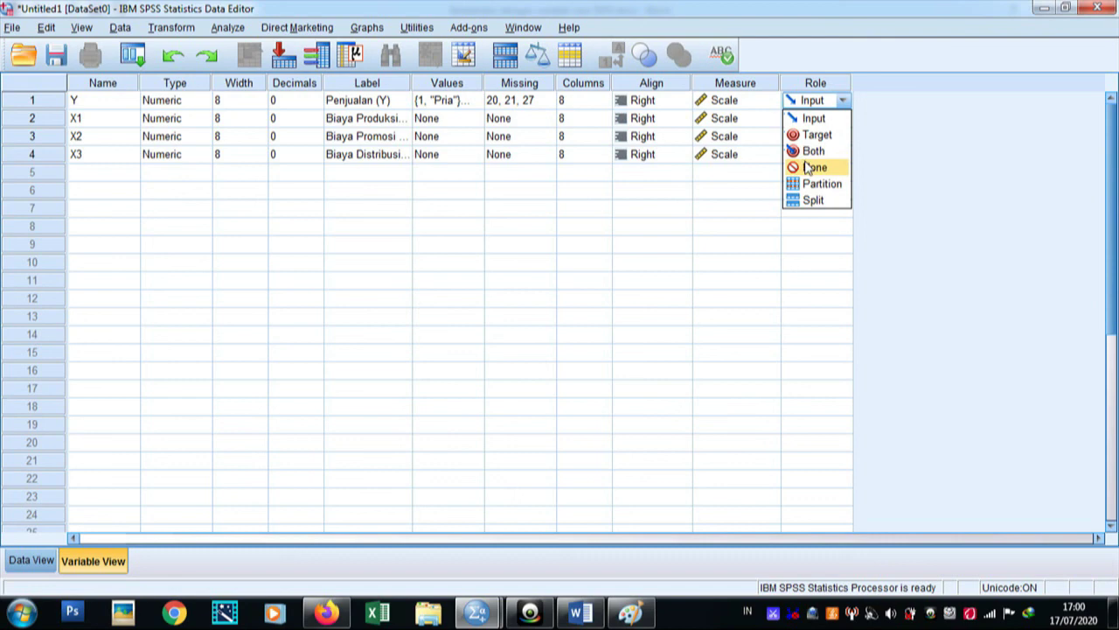
pyautogui.click(816, 134)
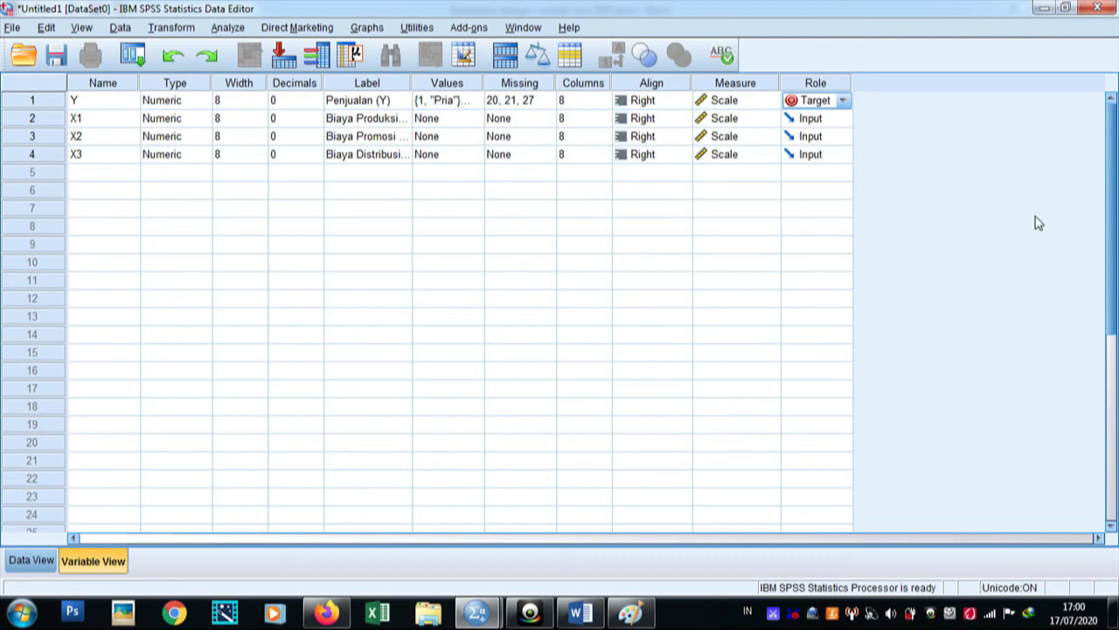